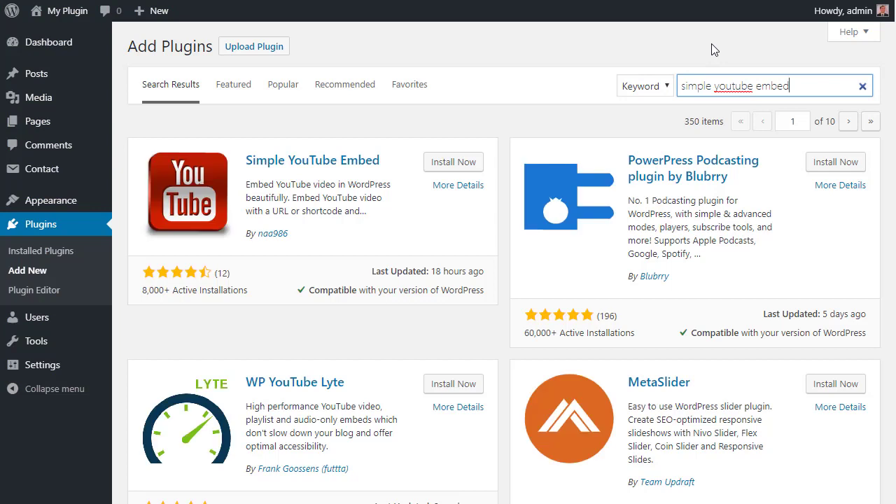
Install and activate the Simple YouTube Embed plugin.
click(466, 168)
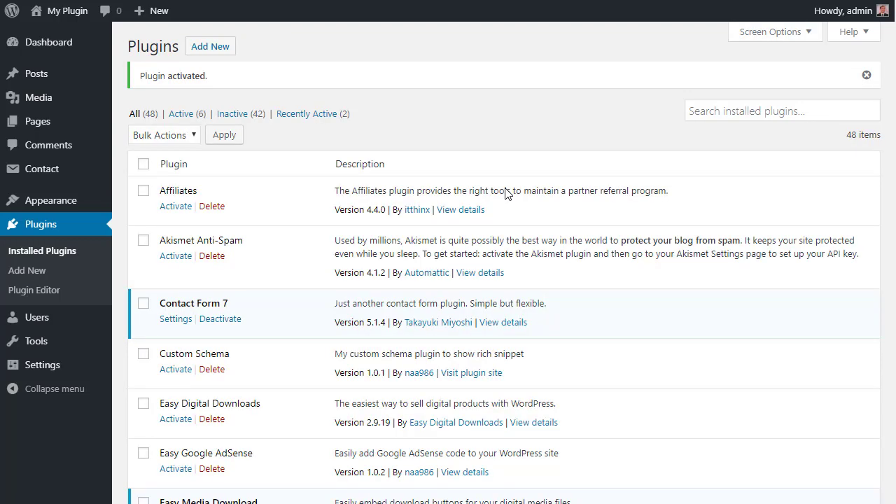
Search the site's pages for "test page" and open the Test Page published 2017/10/20 for editing.
mouse_move(54, 124)
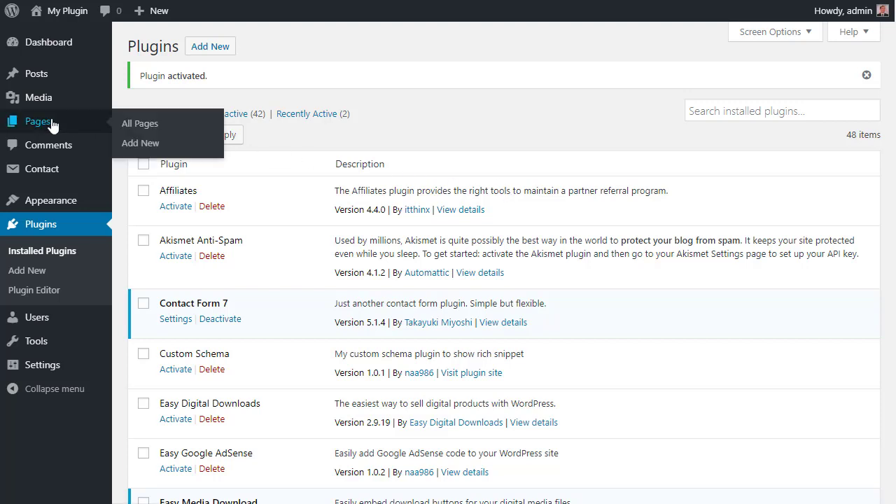
click(140, 124)
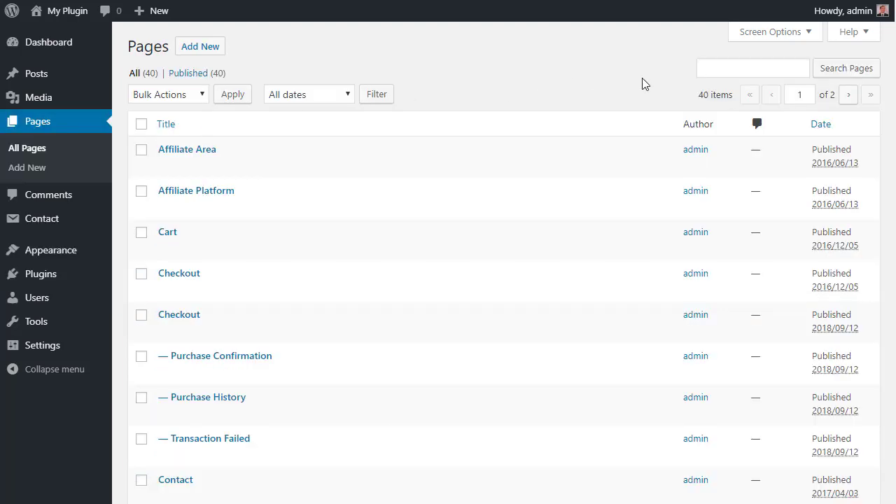
click(738, 68)
text(test page)
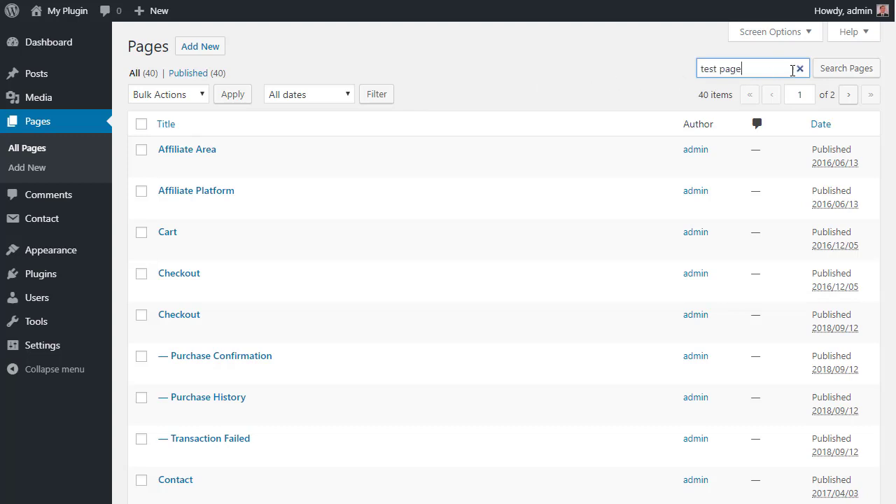
click(836, 74)
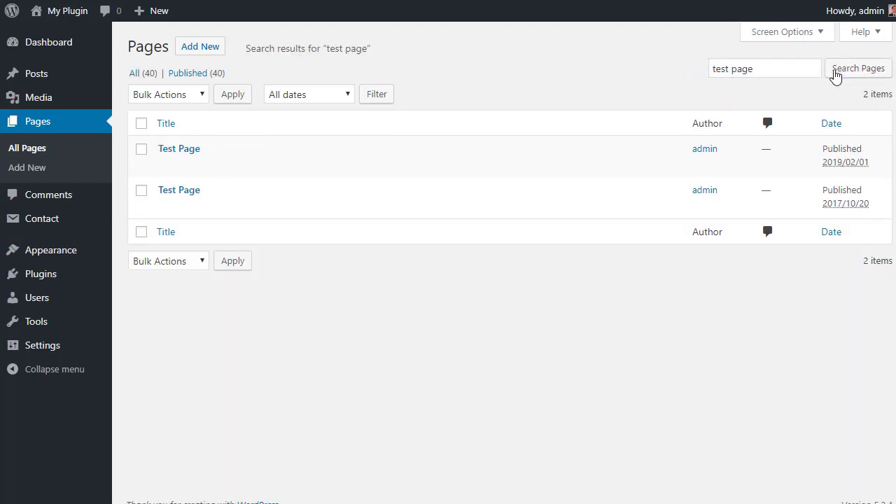
mouse_move(524, 196)
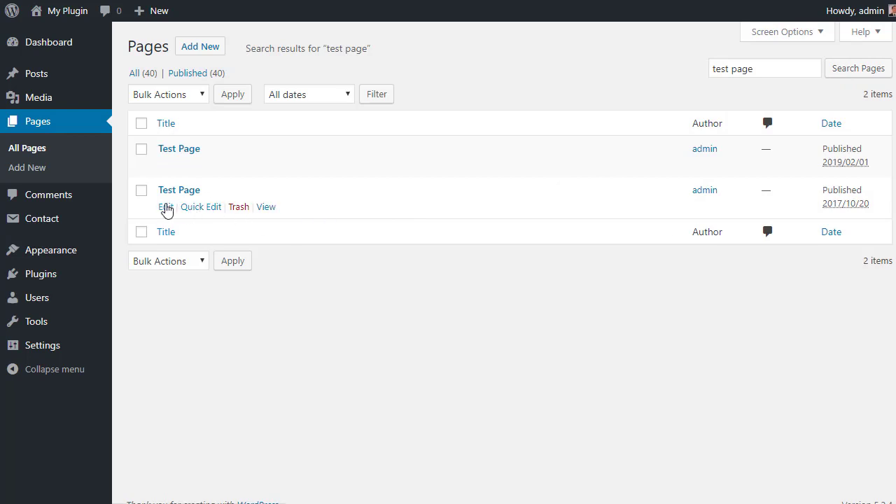
click(166, 208)
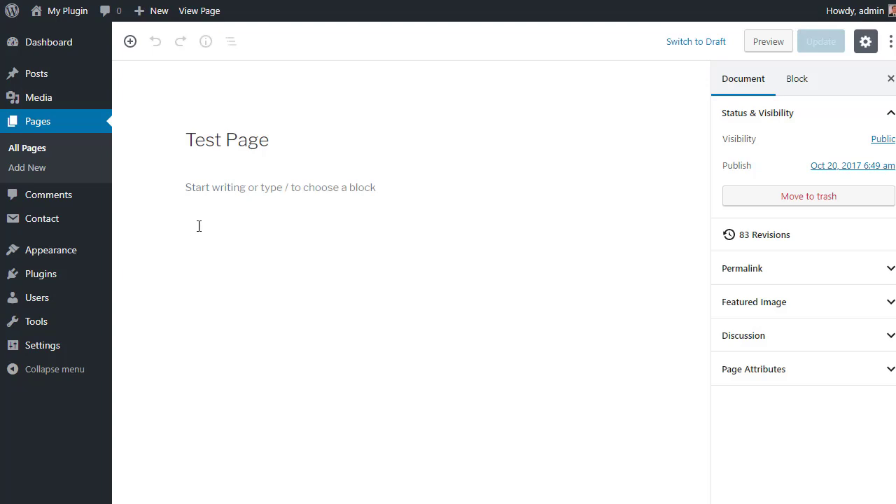
Insert a YouTube block in the empty body below the Test Page title.
click(248, 190)
click(154, 189)
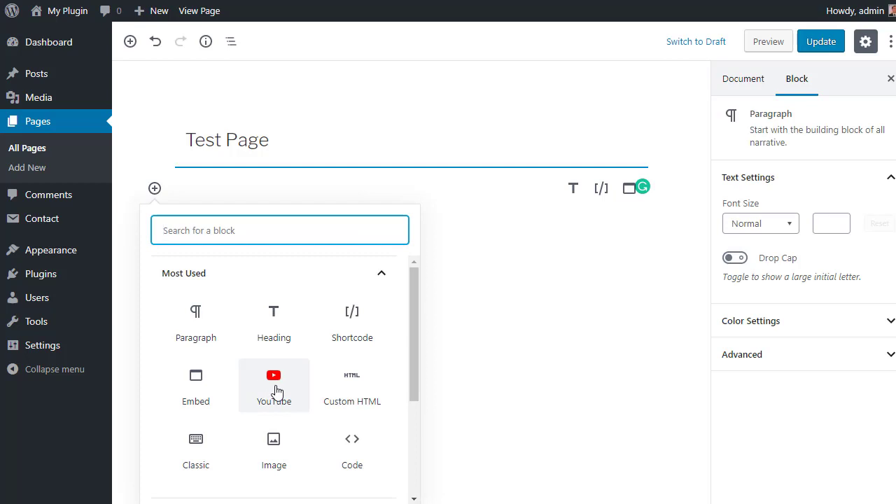
click(276, 391)
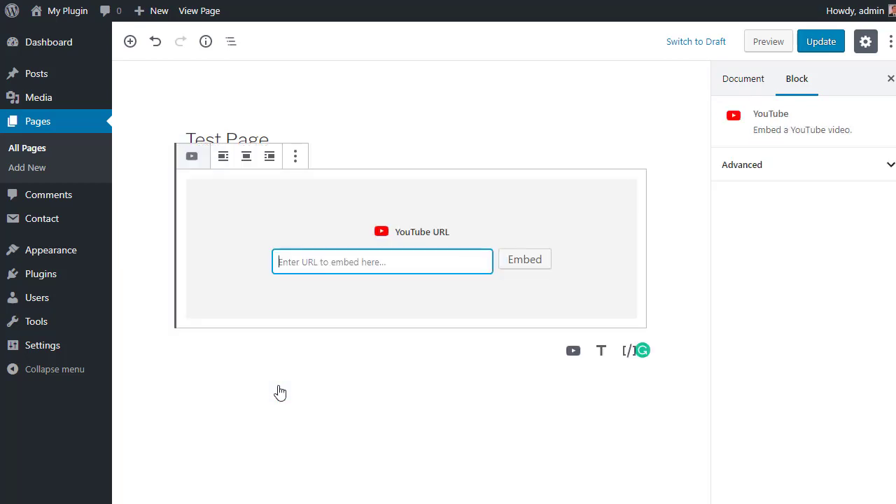
click(263, 2)
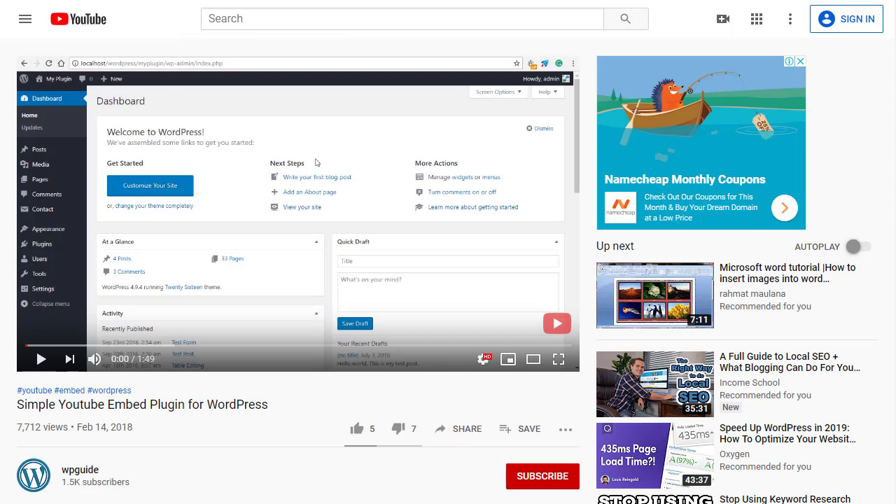
click(91, 4)
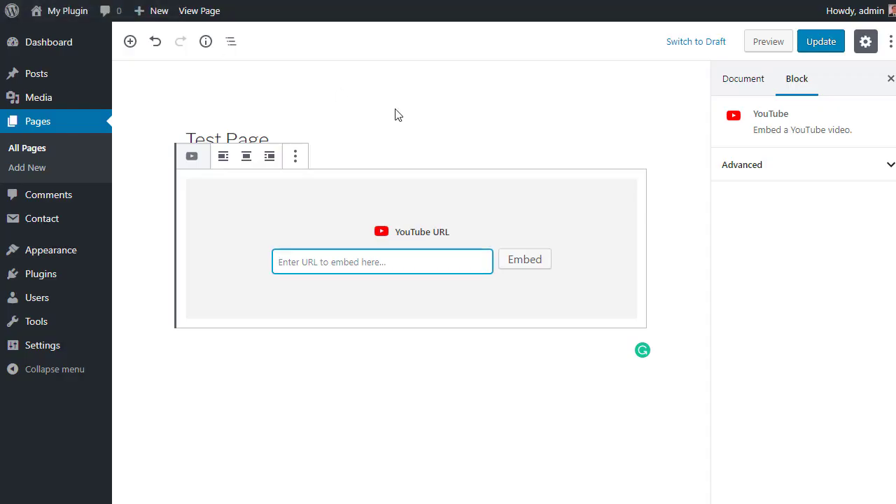
text(https://www.youtube.com/watch?v=On3qBjPVi8Y)
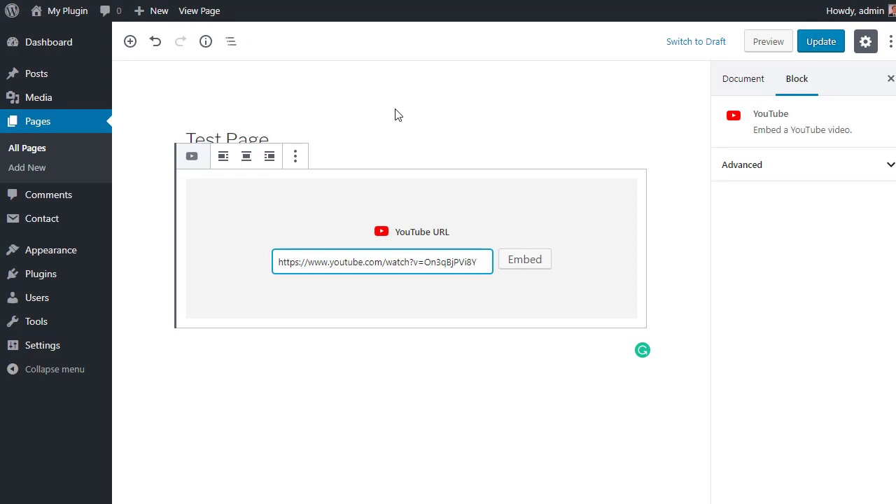
click(527, 264)
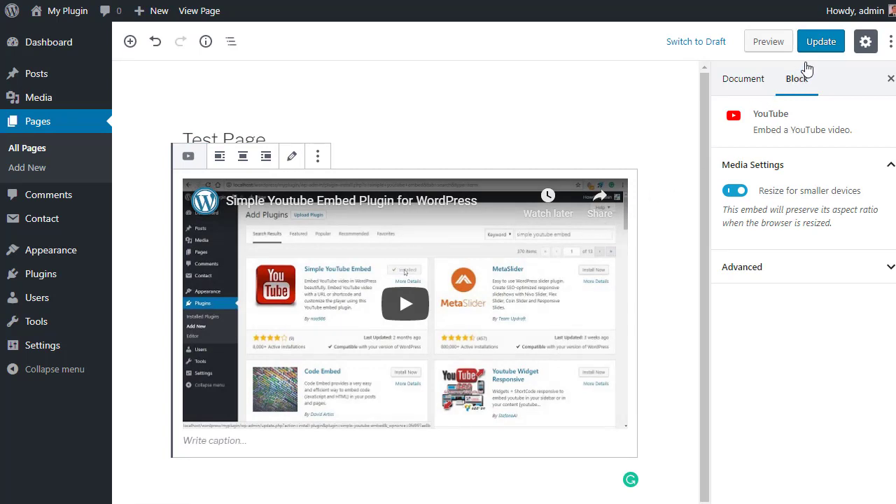
click(821, 42)
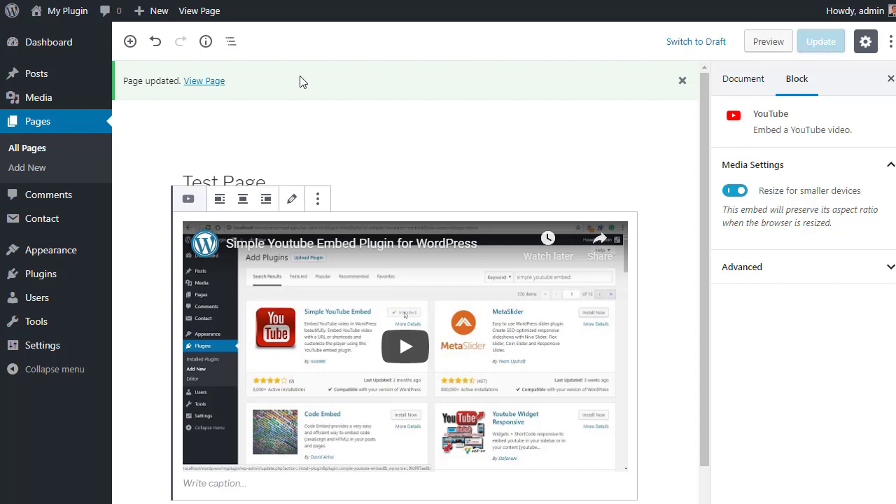
View the updated Test Page in a new browser tab, check the embedded video, and close that tab.
right_click(213, 85)
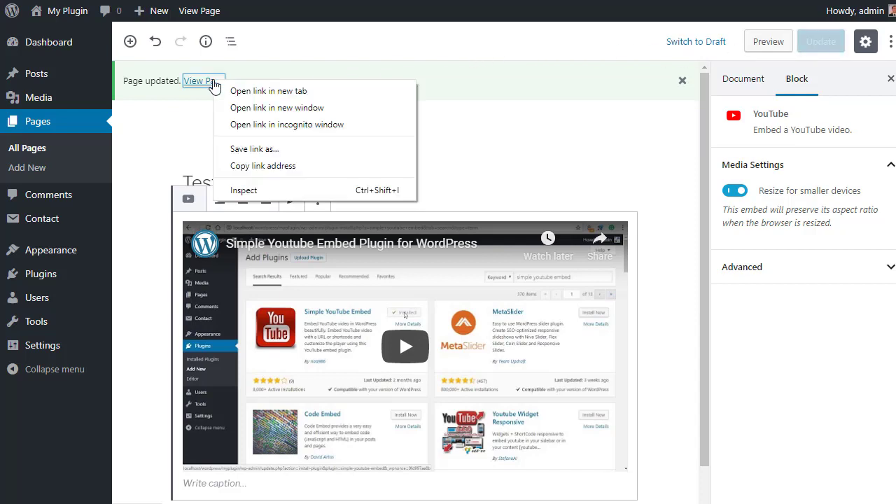
click(269, 93)
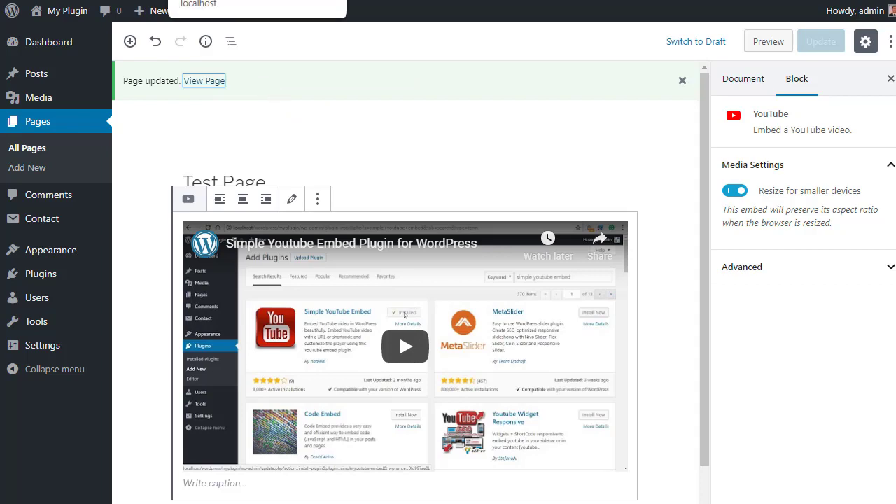
click(266, 0)
scroll(844, 191, down, 1)
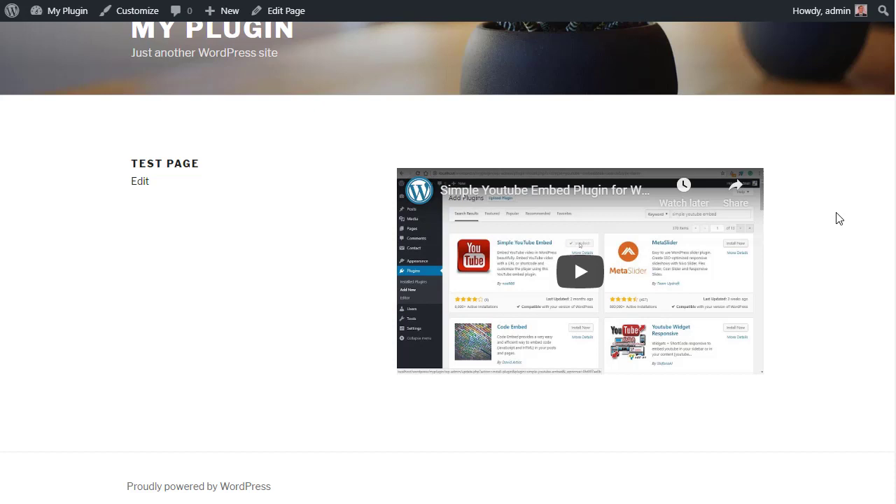
scroll(840, 219, up, 1)
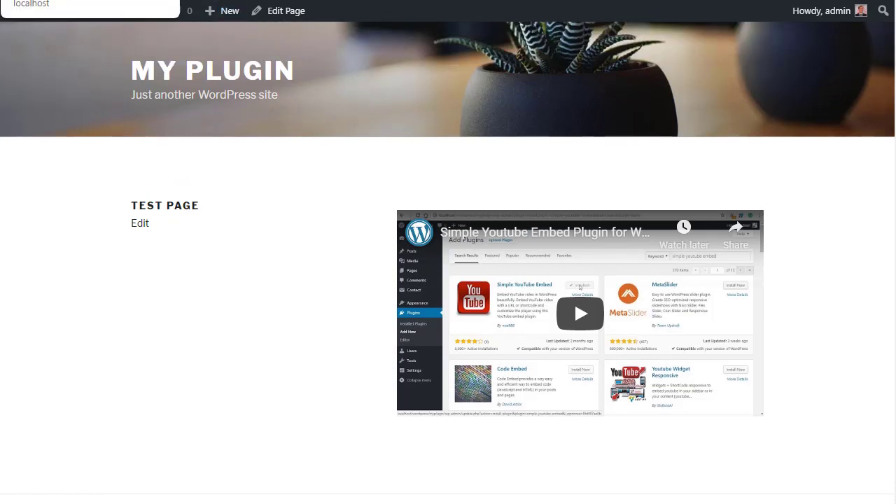
key(ctrl+w)
Append &autoplay=1 to the YouTube block's URL, embed it again and update the page.
scroll(636, 124, down, 1)
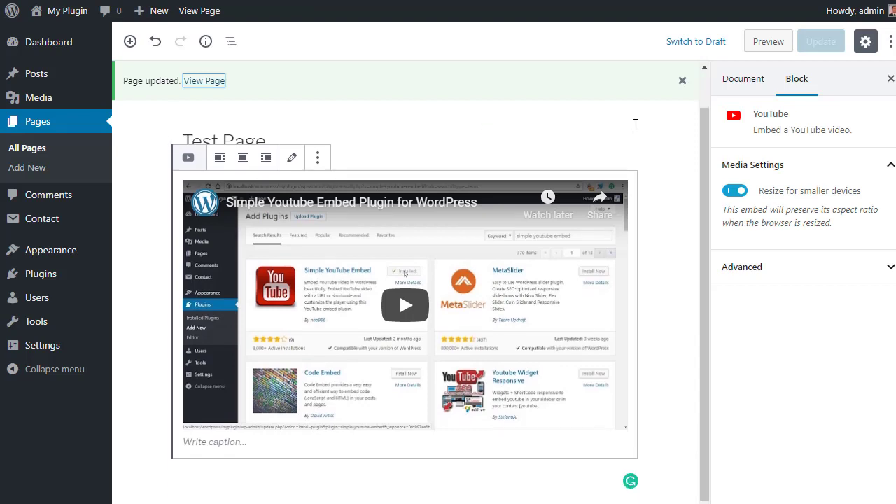
click(292, 151)
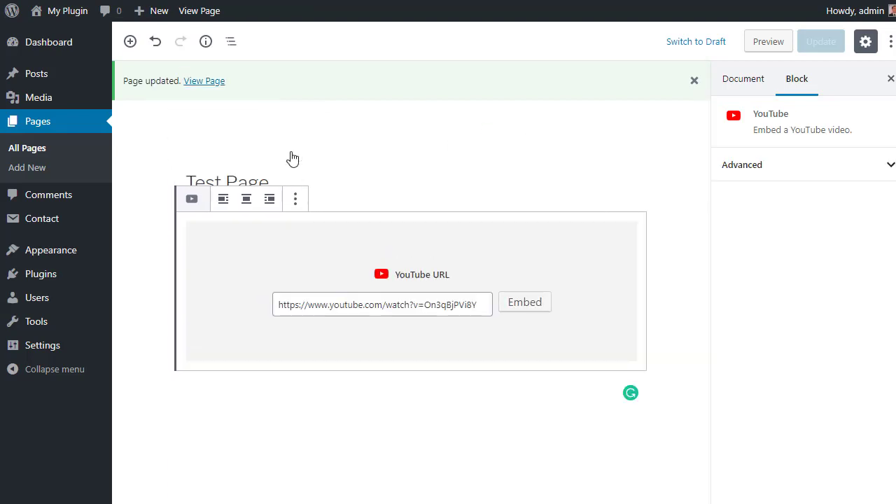
click(484, 306)
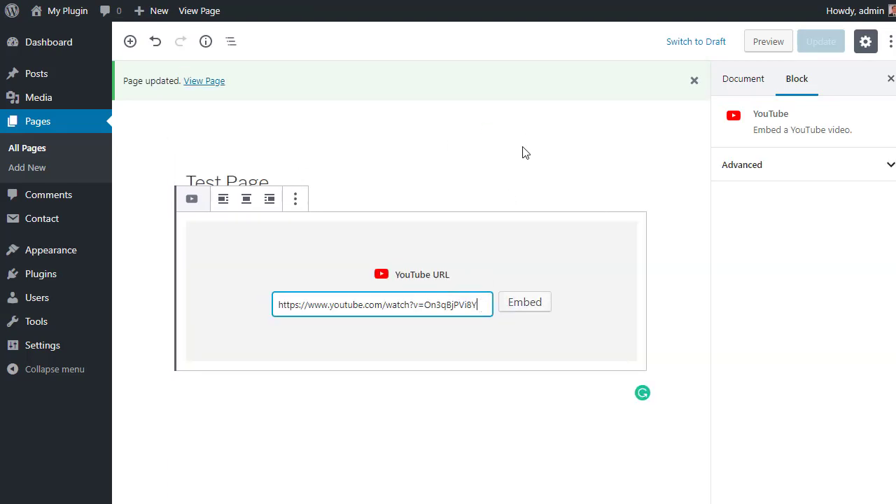
text(&)
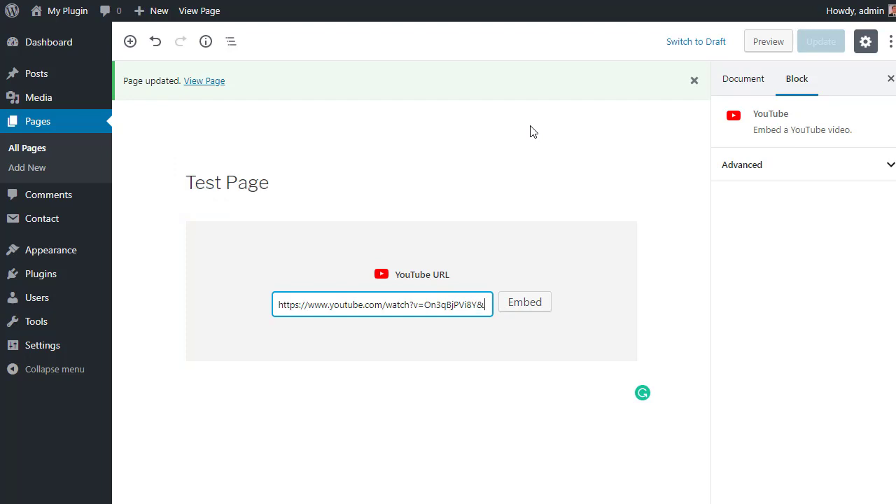
text(autoplay)
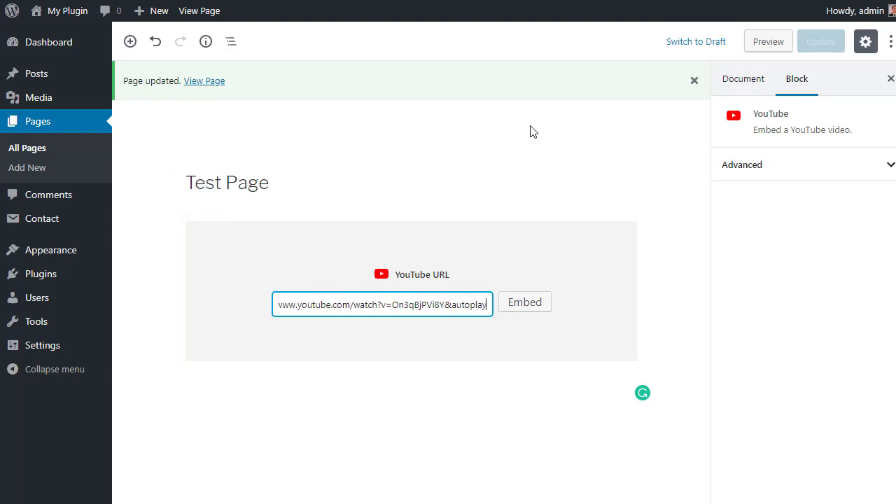
text(=1)
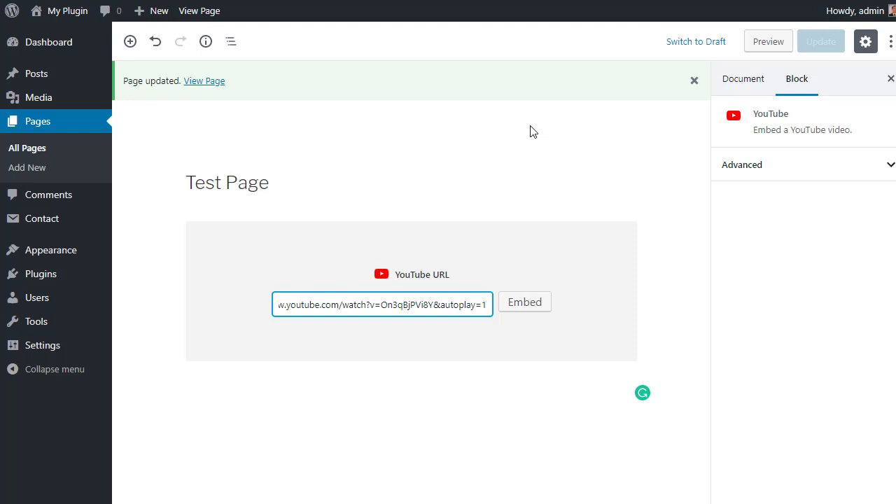
click(530, 306)
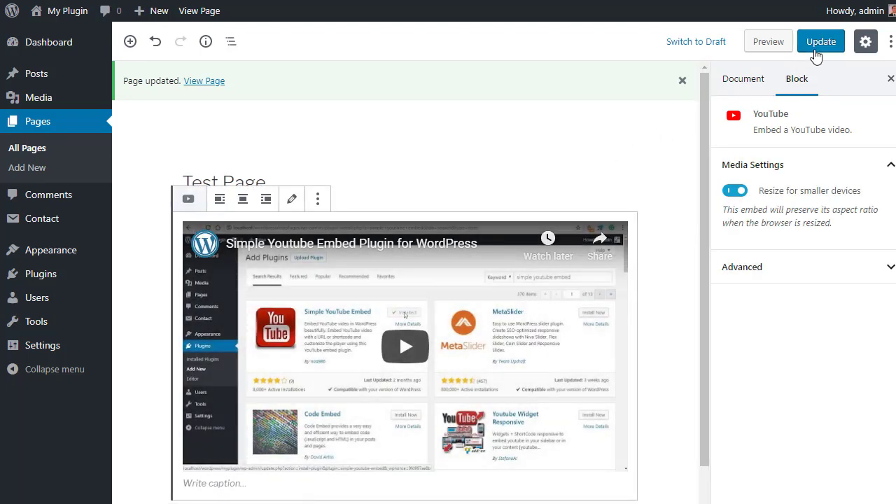
click(821, 49)
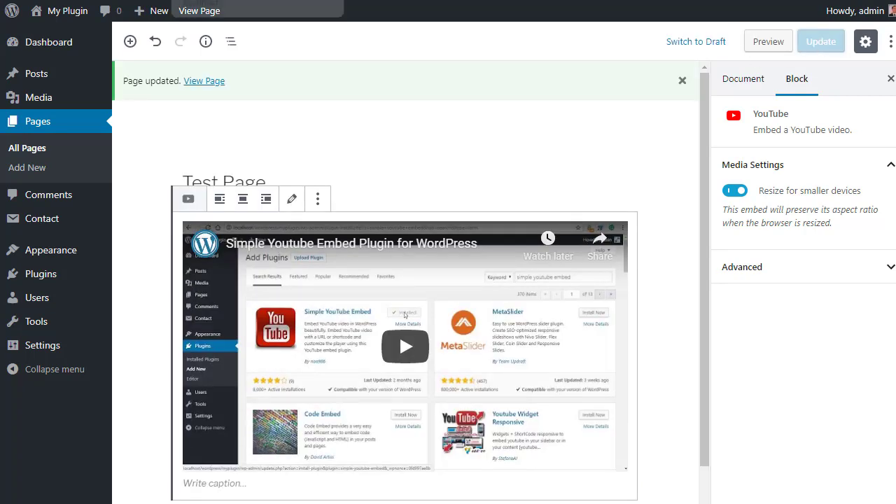
Check the video's autoplay on the live Test Page and return to the page editor.
click(199, 10)
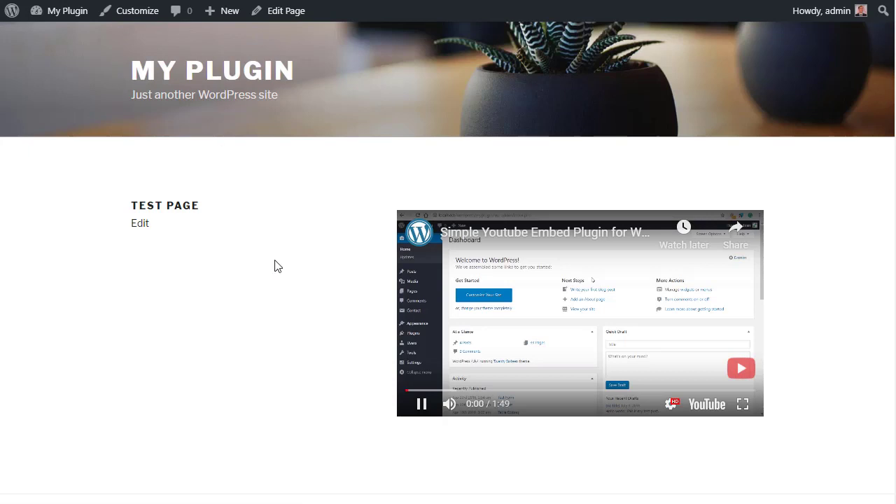
click(619, 327)
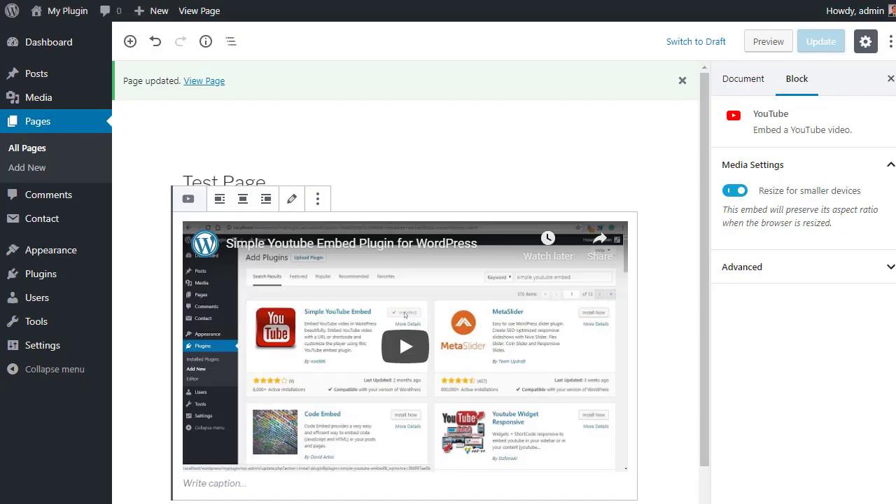
Append &rel=0 after autoplay=1 in the YouTube block's URL and embed the video again.
scroll(630, 140, down, 1)
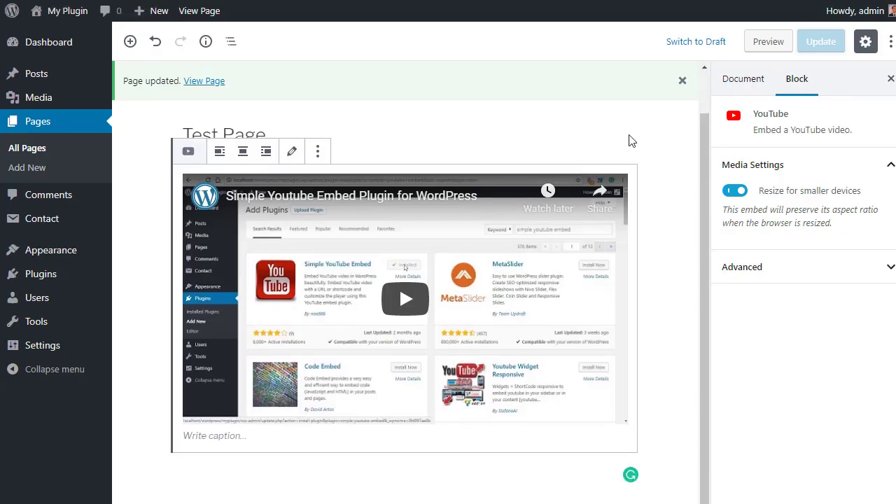
click(293, 153)
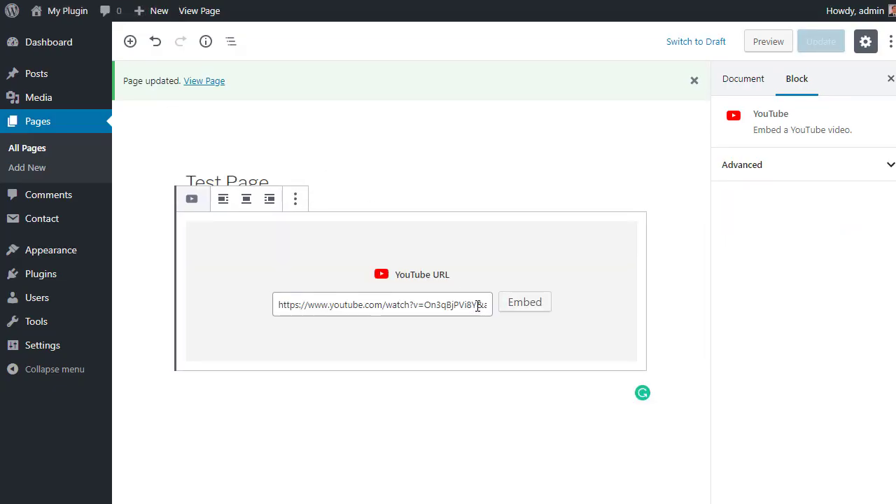
drag(456, 304, 560, 310)
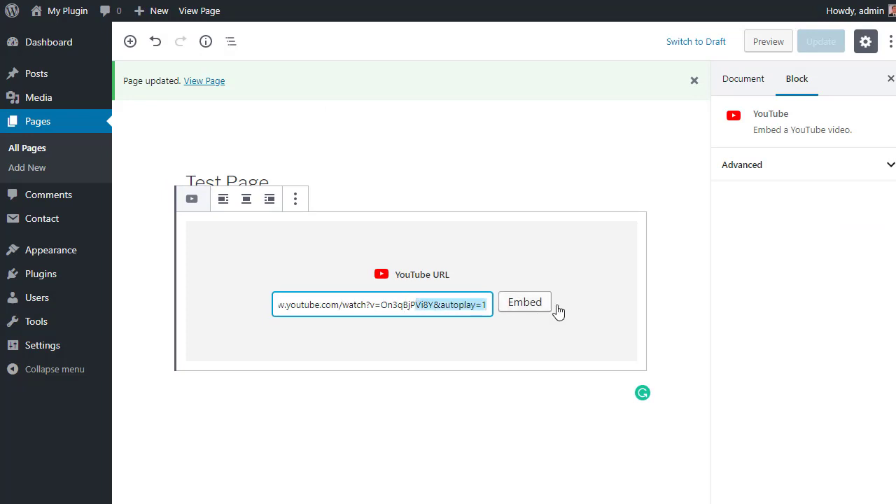
click(488, 302)
text(&)
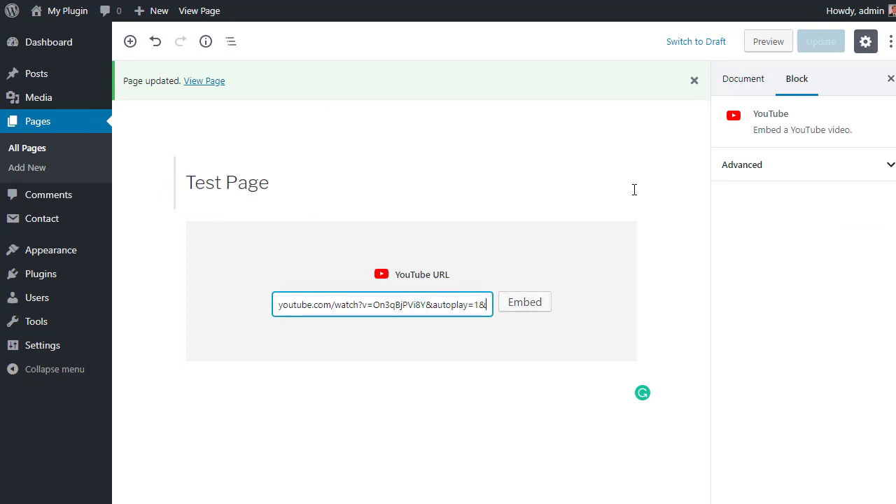
text(rel)
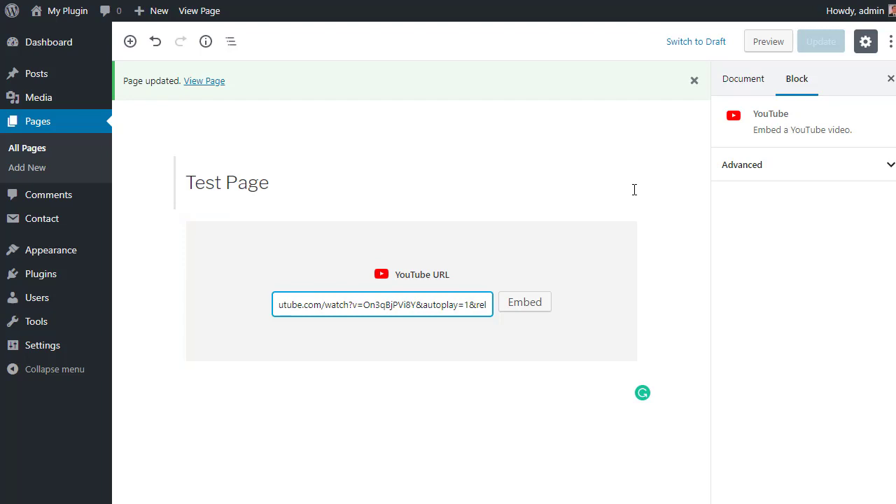
text(=0)
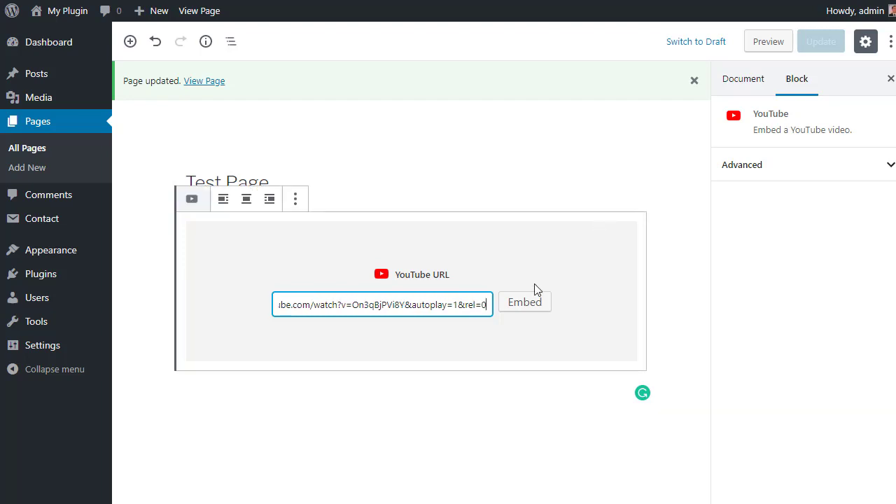
click(527, 308)
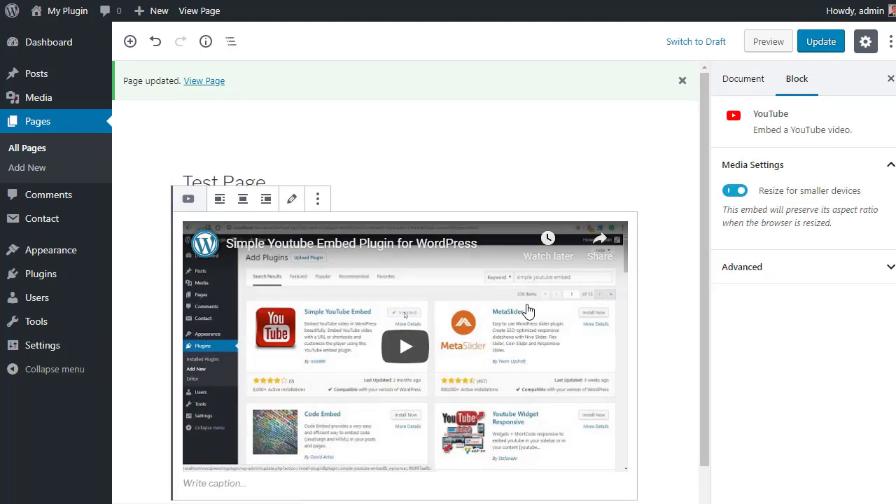
Update the page, skip the live Test Page's video to its end to check the related videos, and return to the page editor.
click(824, 43)
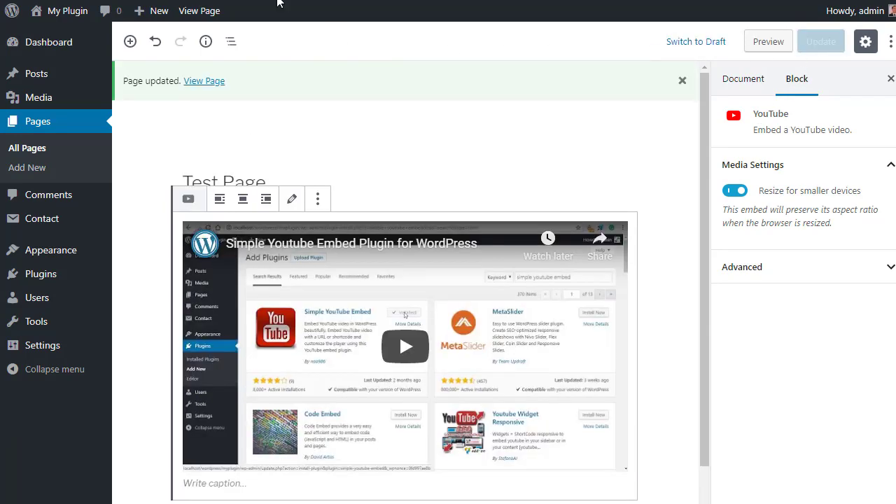
click(201, 10)
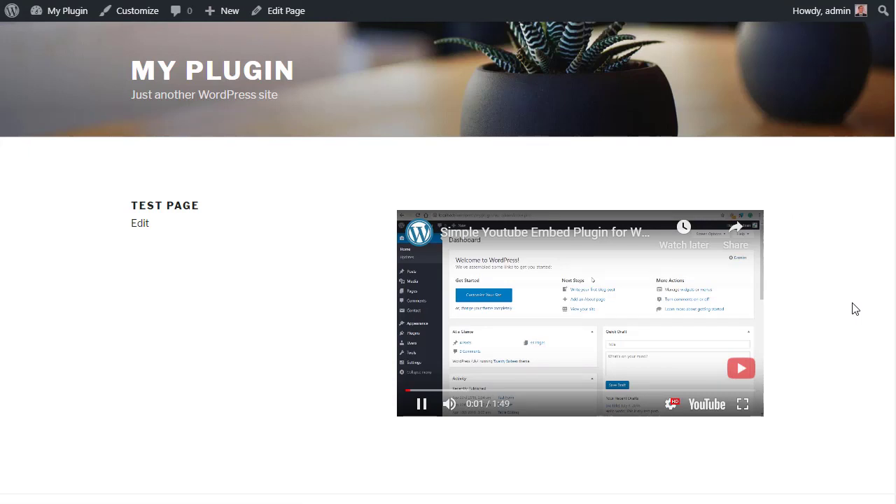
click(747, 391)
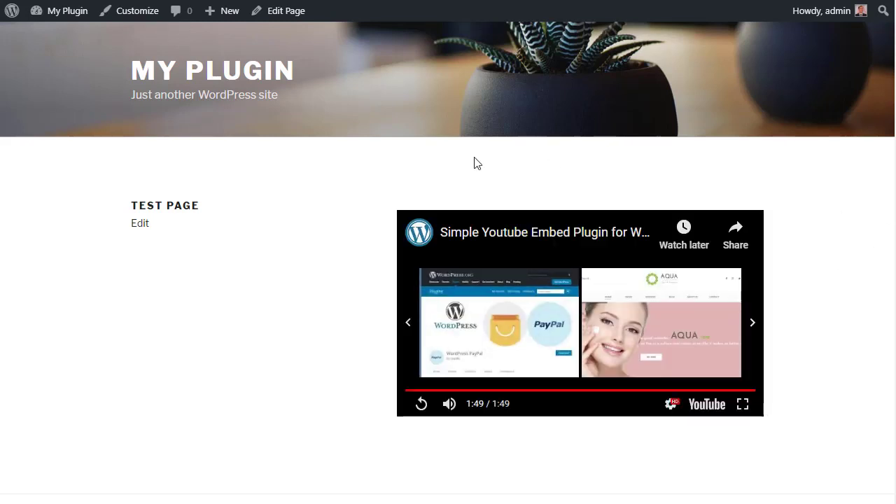
key(ctrl+Tab)
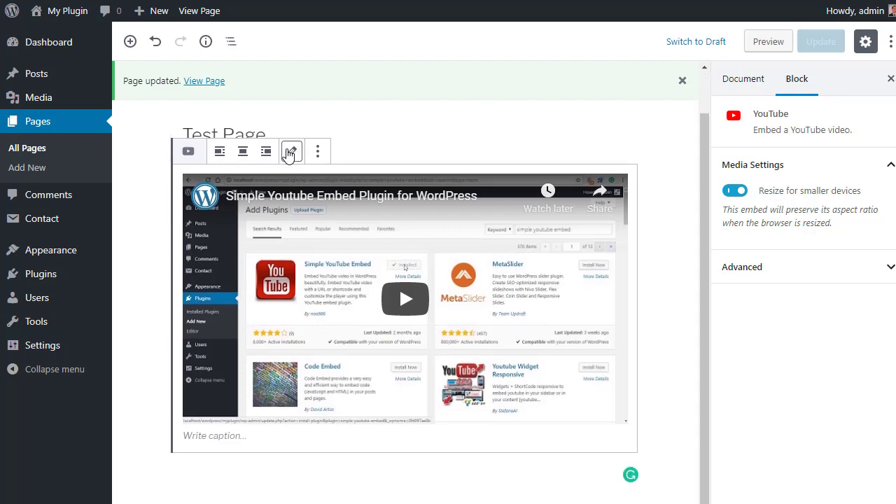
Append &fs=0 after rel=0 in the YouTube block's URL, embed the video again and update the page.
click(292, 199)
click(437, 304)
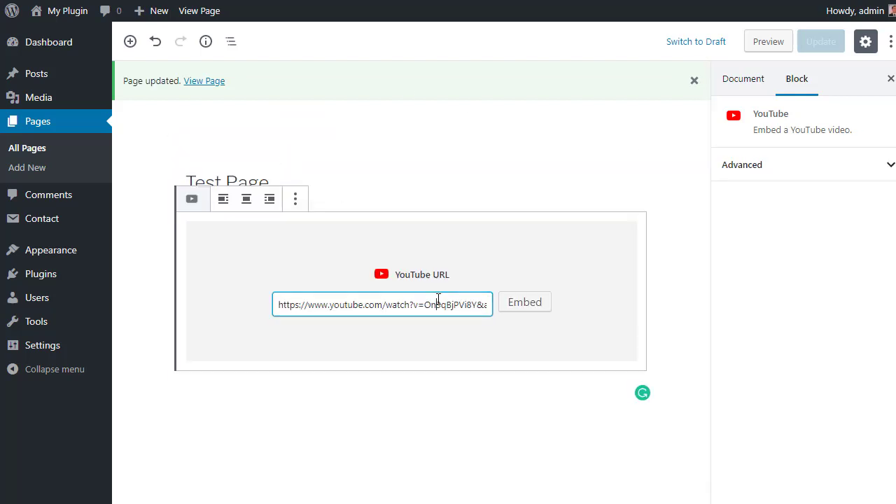
drag(458, 305, 468, 305)
key(shift+End)
key(End)
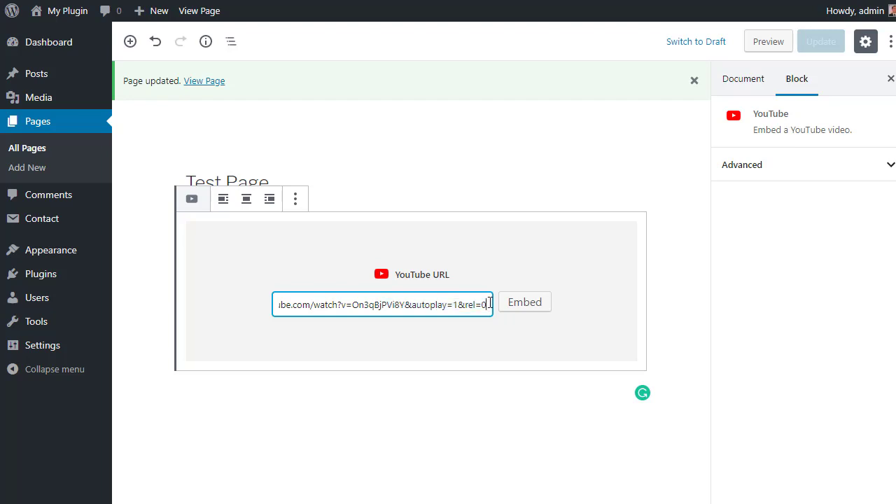
text(&)
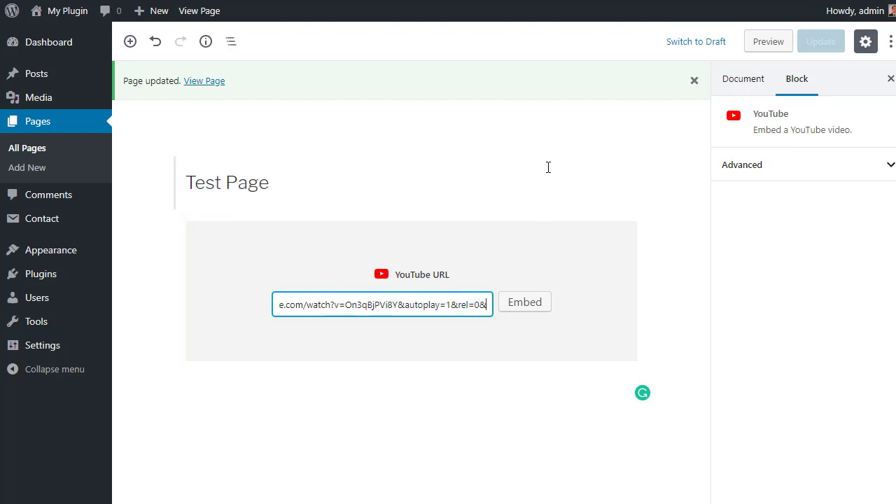
text(fs)
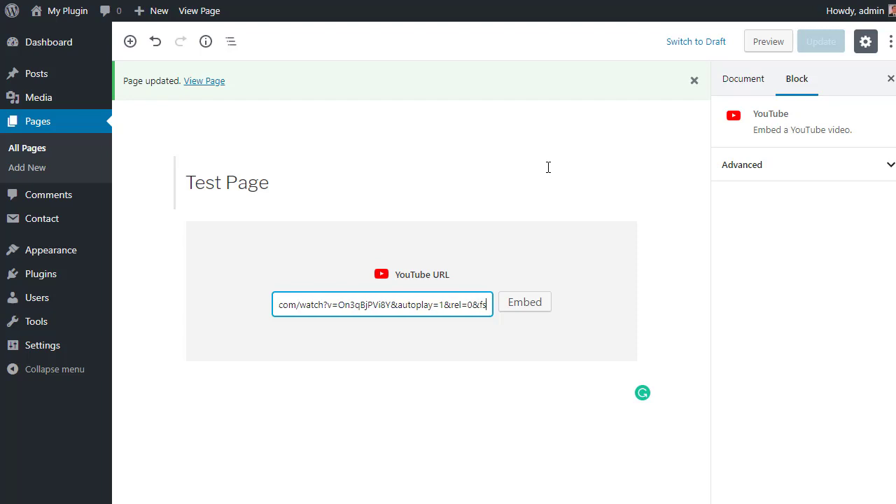
text(=0)
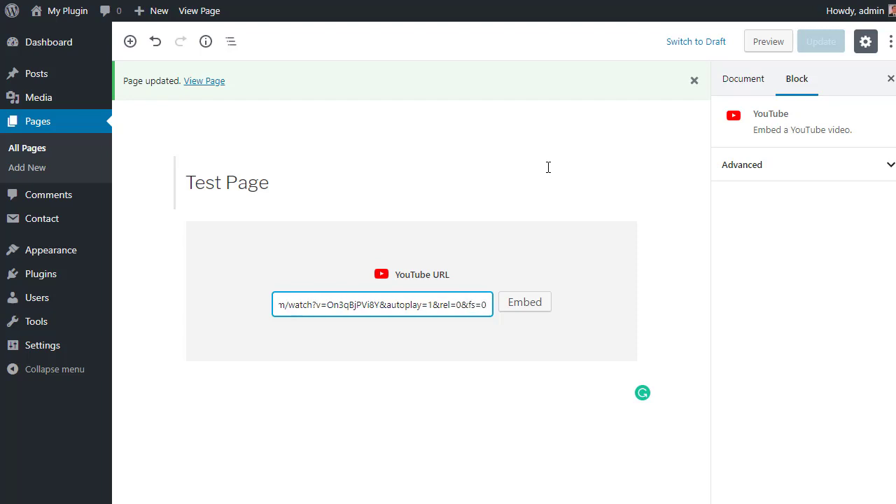
click(533, 305)
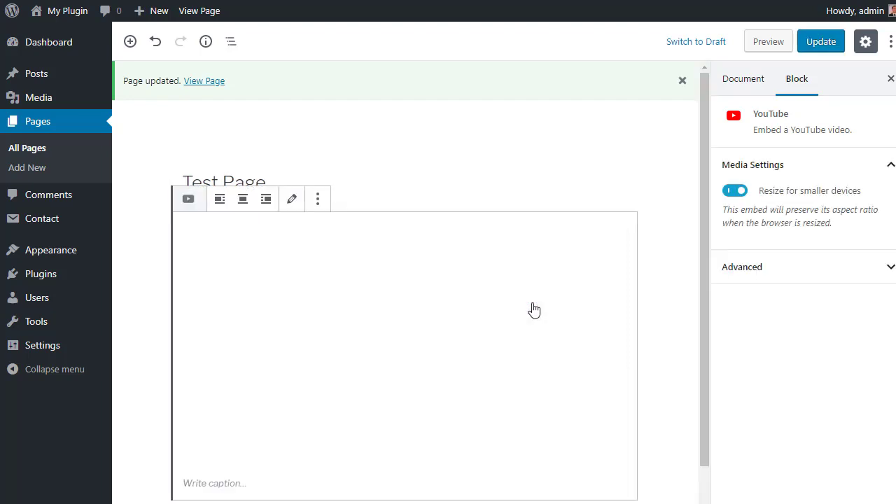
click(831, 50)
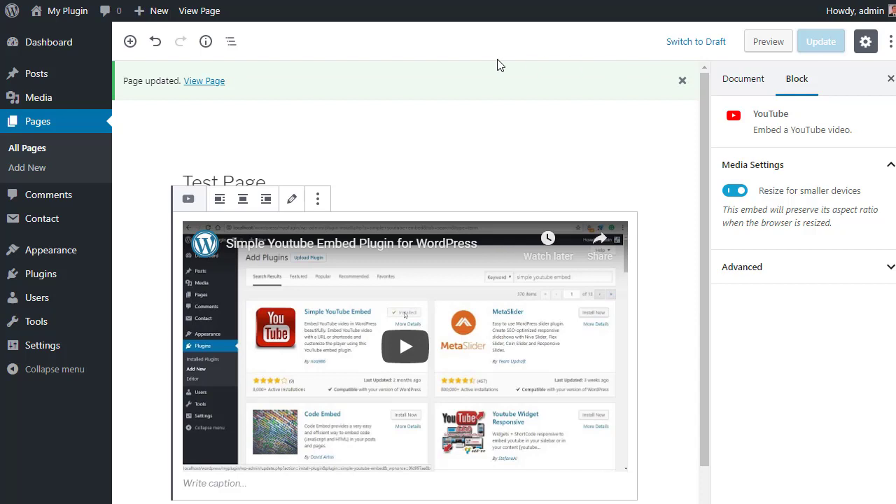
Reload the live Test Page, pause the video to check its fullscreen option, and return to the page editor.
click(199, 10)
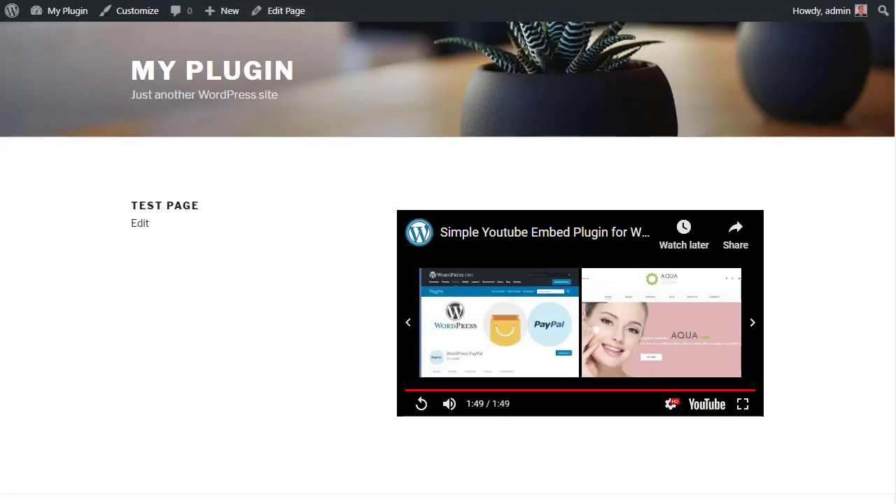
scroll(844, 226, down, 1)
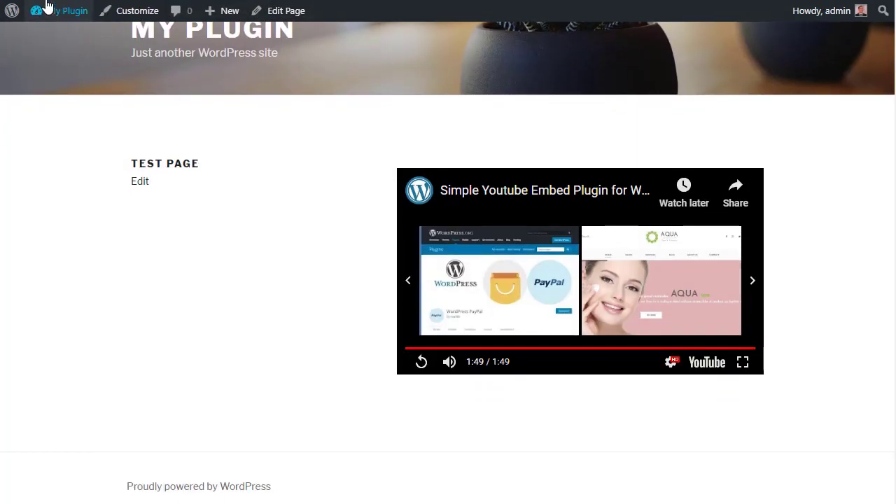
key(F5)
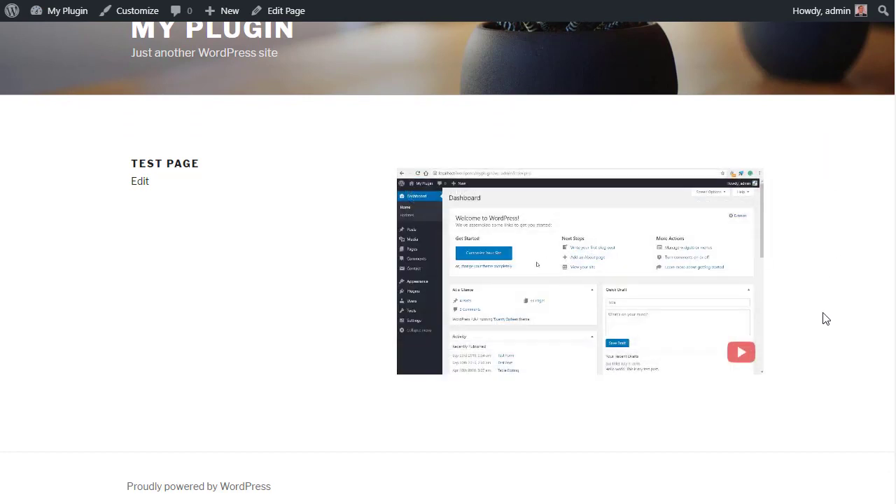
click(590, 267)
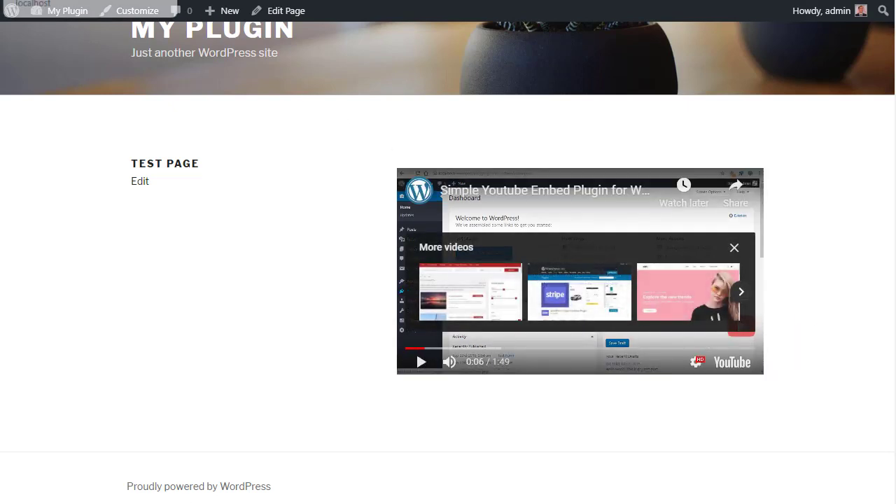
key(ctrl+Tab)
Replace the autoplay, rel and fs parameters in the YouTube block's URL with controls=0, embed the video again and update the page.
scroll(651, 147, down, 1)
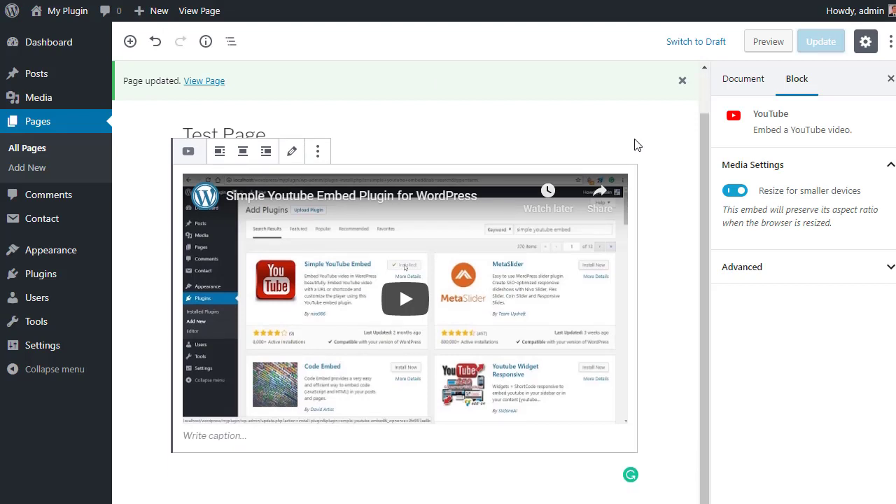
click(292, 150)
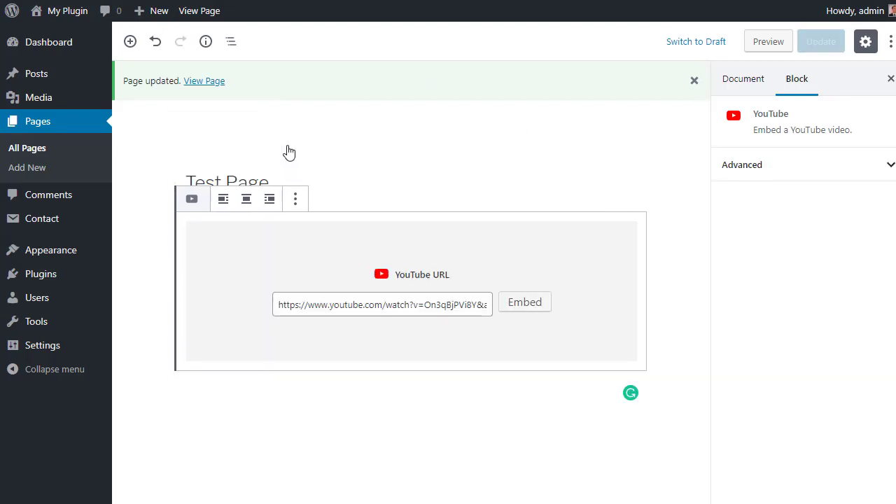
drag(472, 304, 592, 313)
click(464, 305)
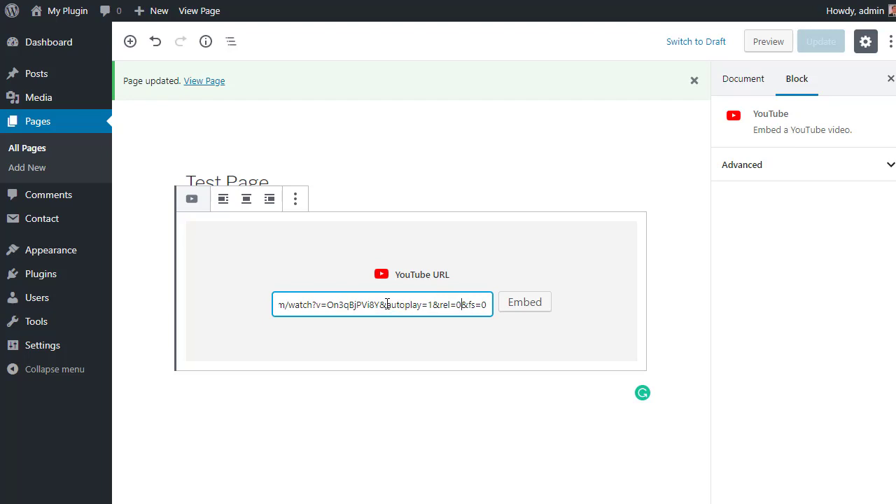
drag(387, 304, 463, 308)
drag(463, 307, 488, 306)
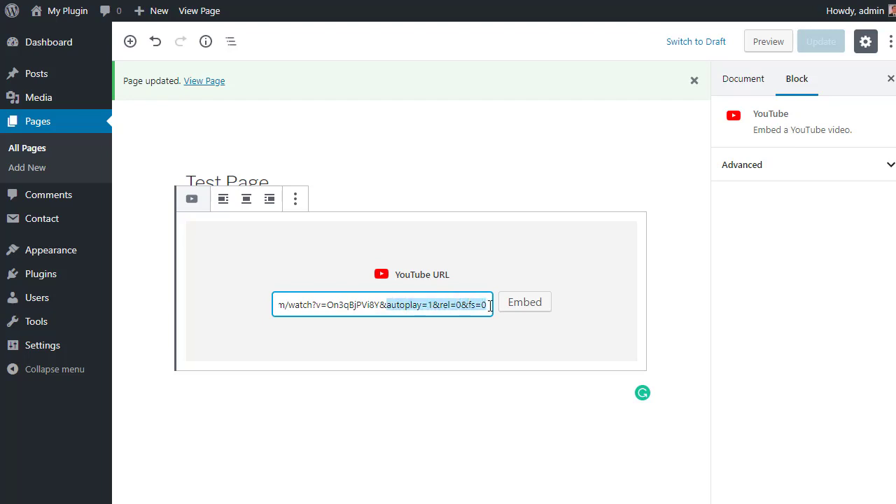
key(BackSpace)
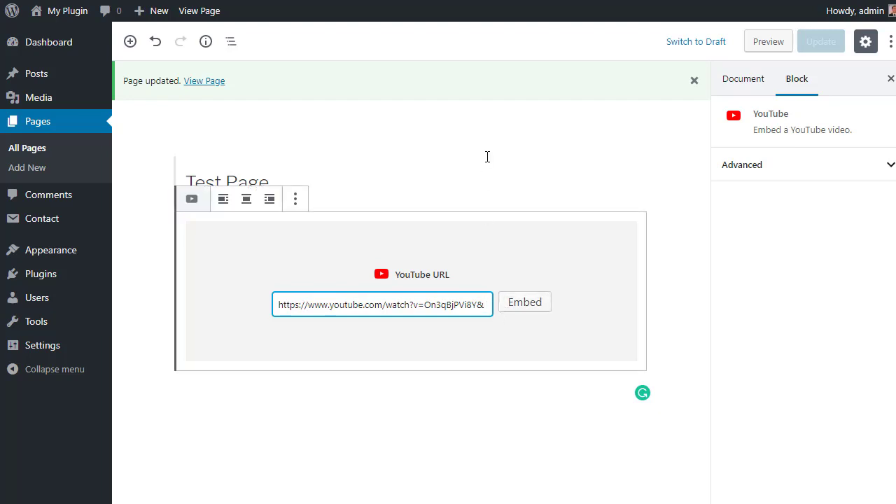
text(contro)
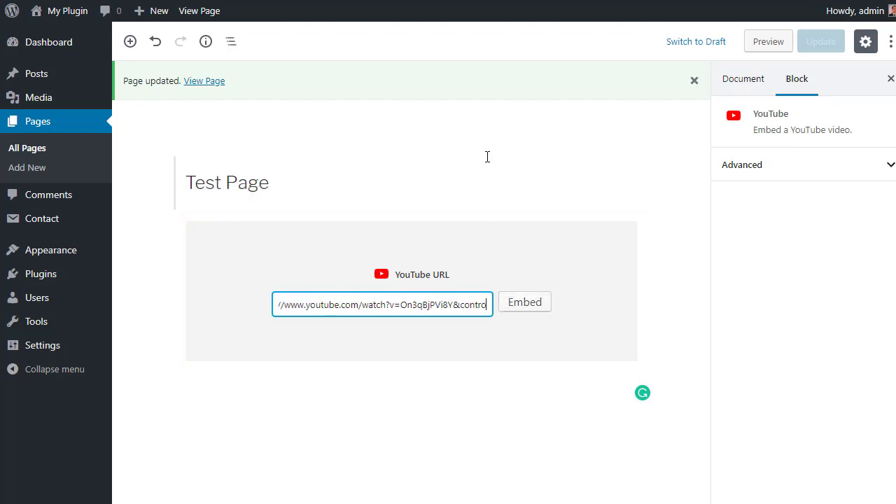
text(ls=0)
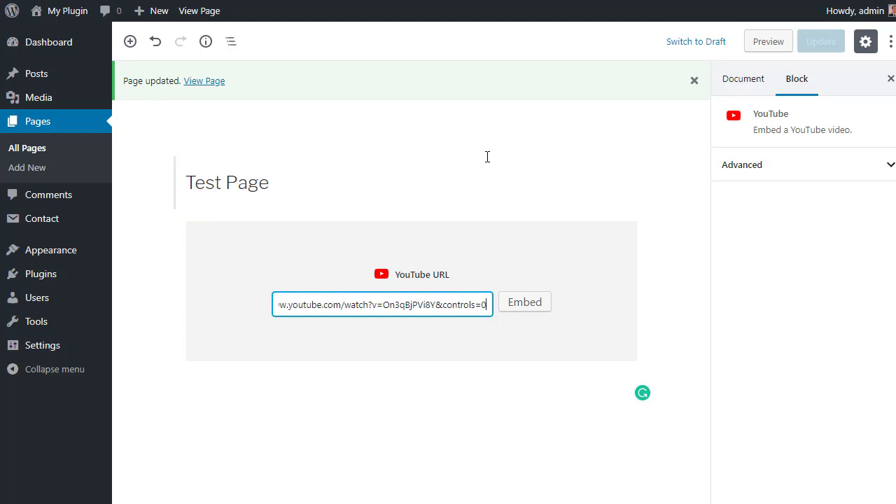
click(514, 306)
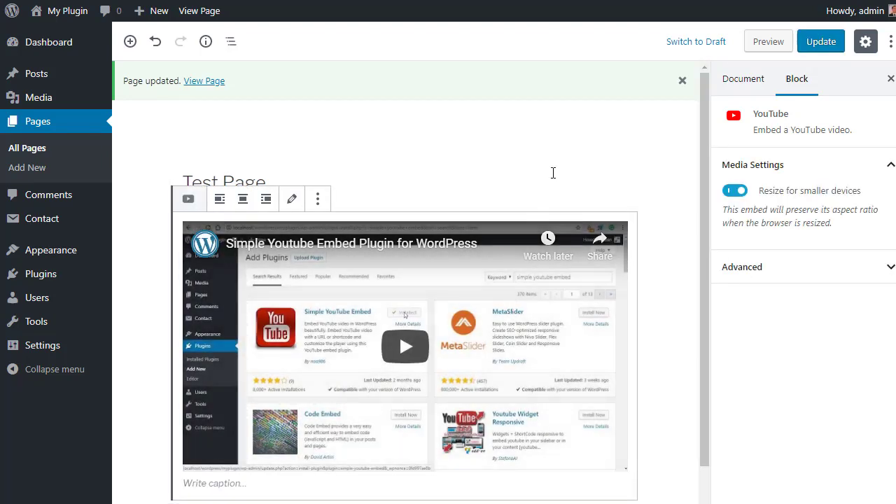
click(821, 42)
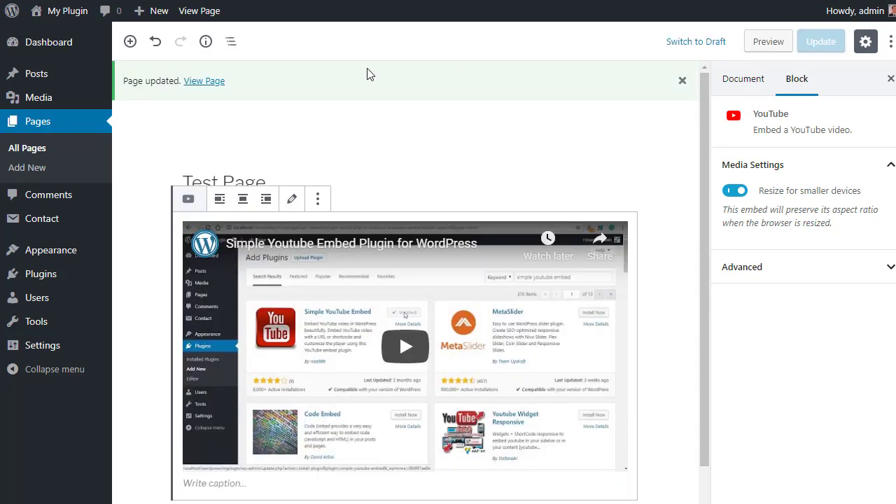
View the updated Test Page and play the embedded video to check its player controls.
click(200, 11)
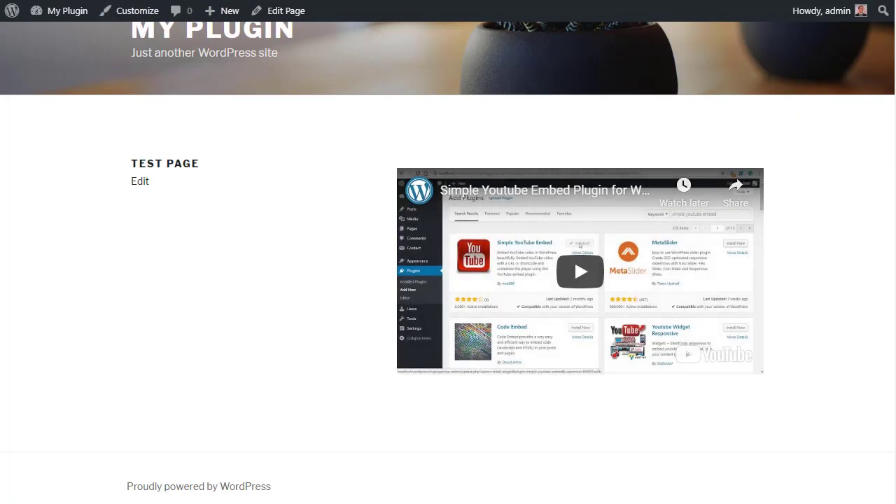
click(657, 284)
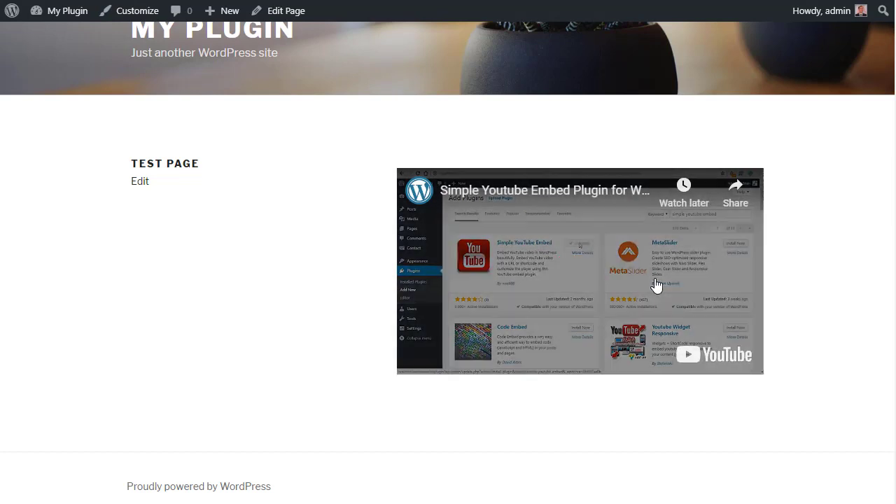